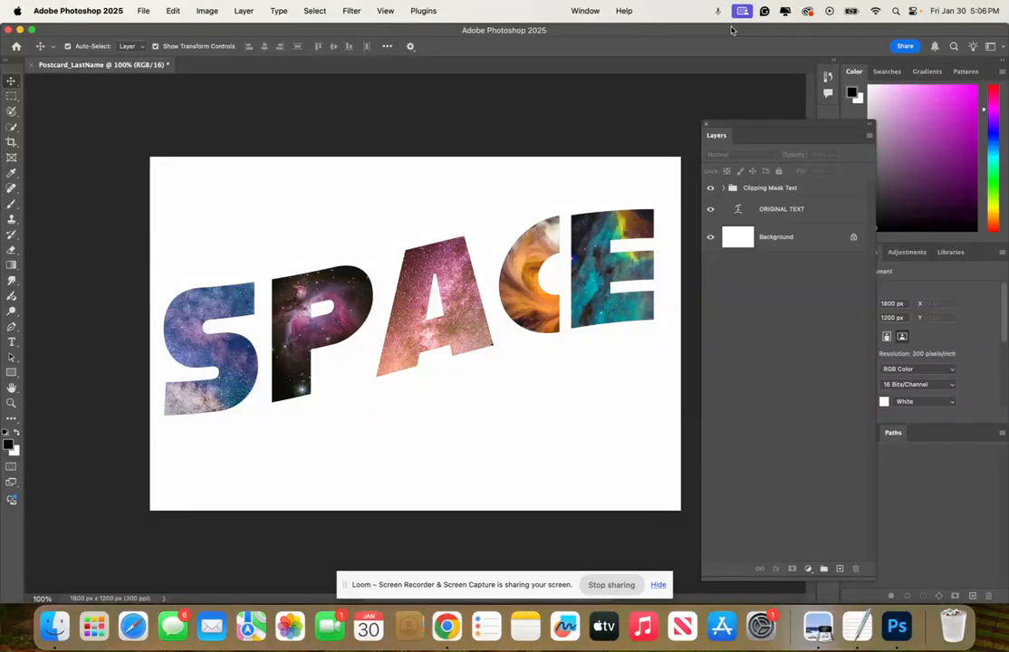
Unlock the Background layer so it becomes an editable layer
click(853, 239)
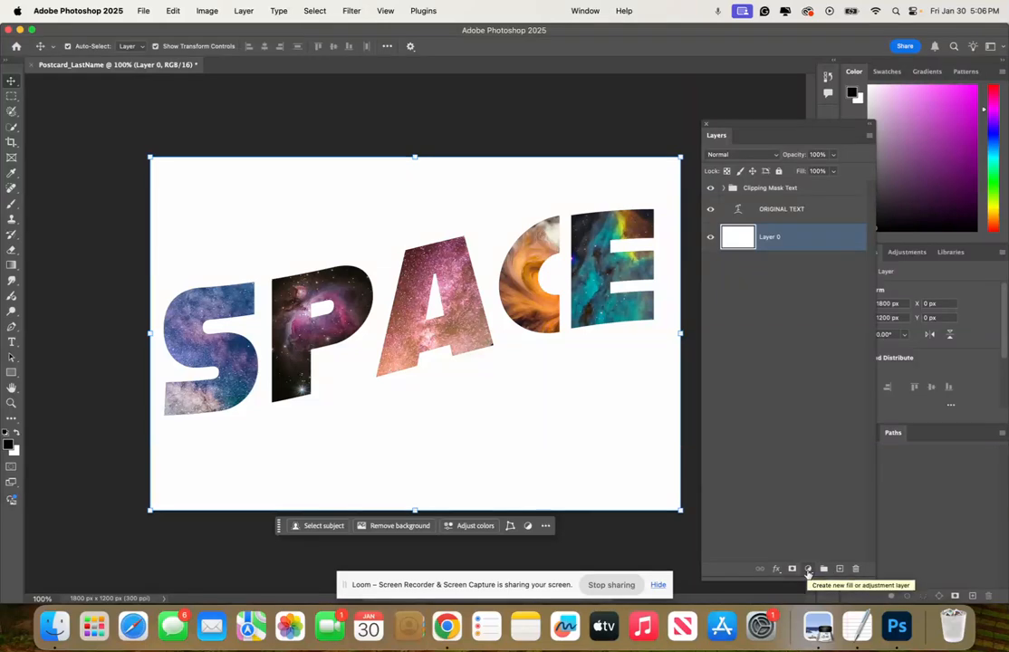
Add a Solid Color fill layer with the colour set to fcfbfa
click(808, 569)
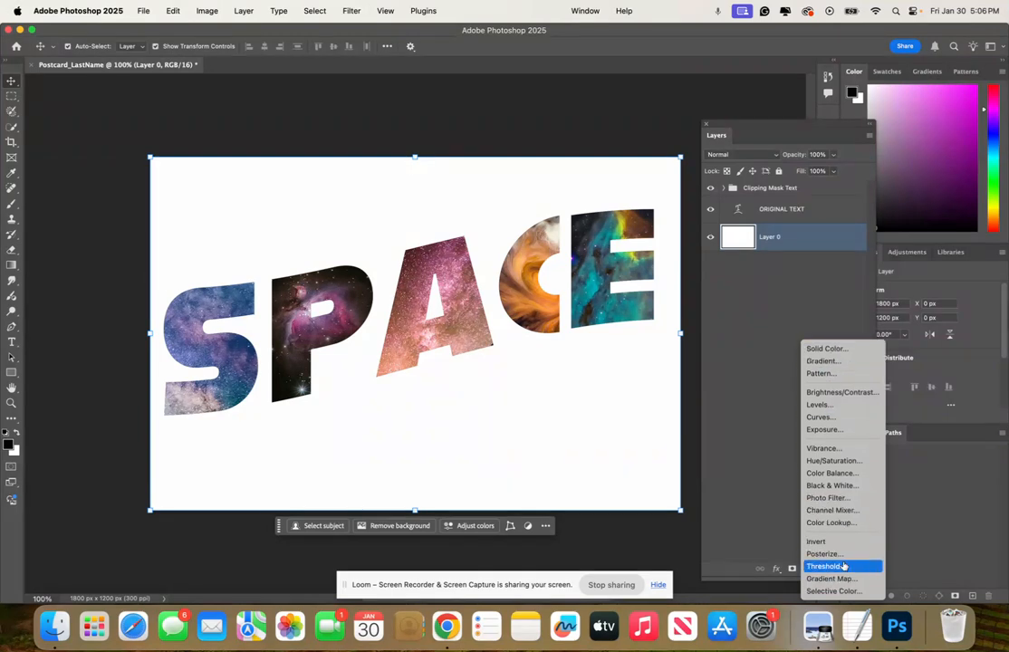
click(844, 350)
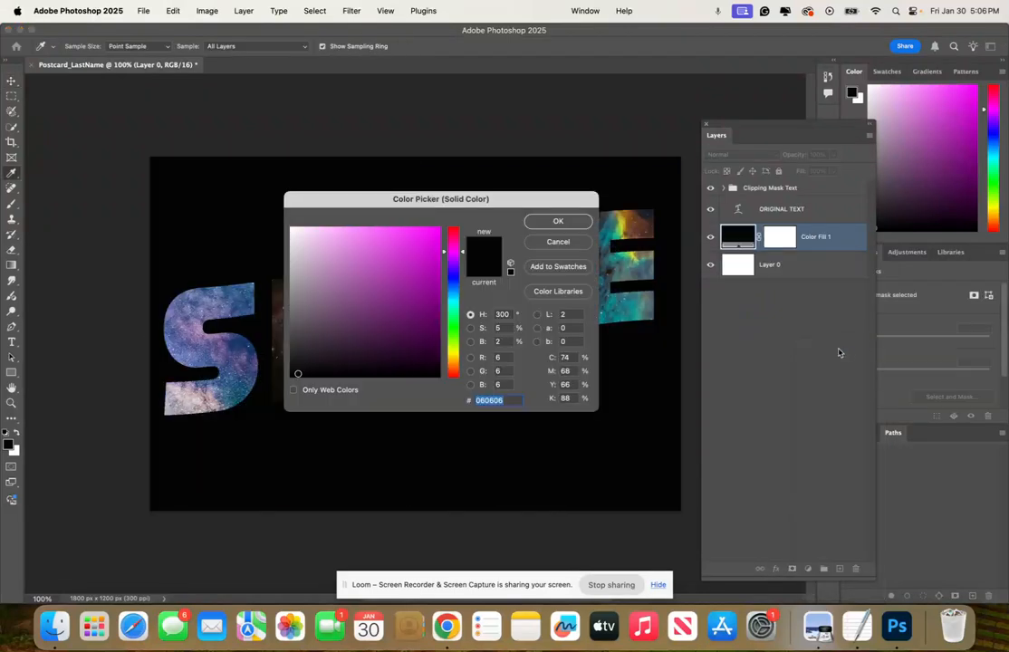
drag(560, 195, 723, 107)
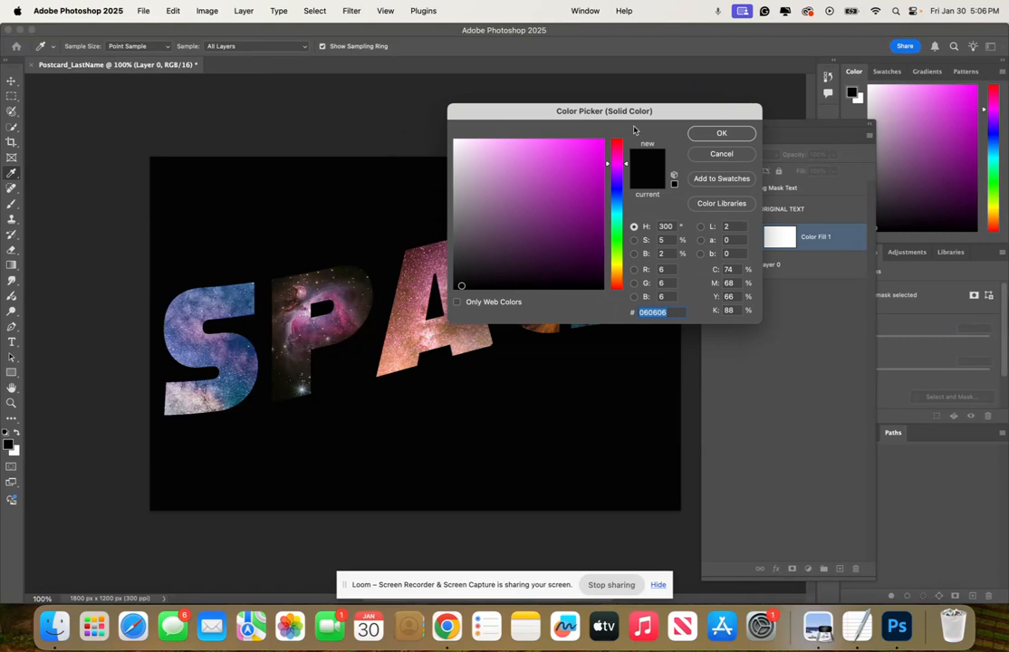
mouse_move(582, 148)
mouse_down()
mouse_move(534, 165)
mouse_move(496, 212)
mouse_move(490, 247)
mouse_move(462, 261)
mouse_move(467, 166)
mouse_move(482, 150)
mouse_move(459, 169)
mouse_move(468, 200)
mouse_move(590, 201)
mouse_move(595, 182)
mouse_move(618, 189)
mouse_move(619, 167)
mouse_move(615, 230)
mouse_move(616, 153)
mouse_move(614, 175)
mouse_up()
drag(613, 288, 613, 275)
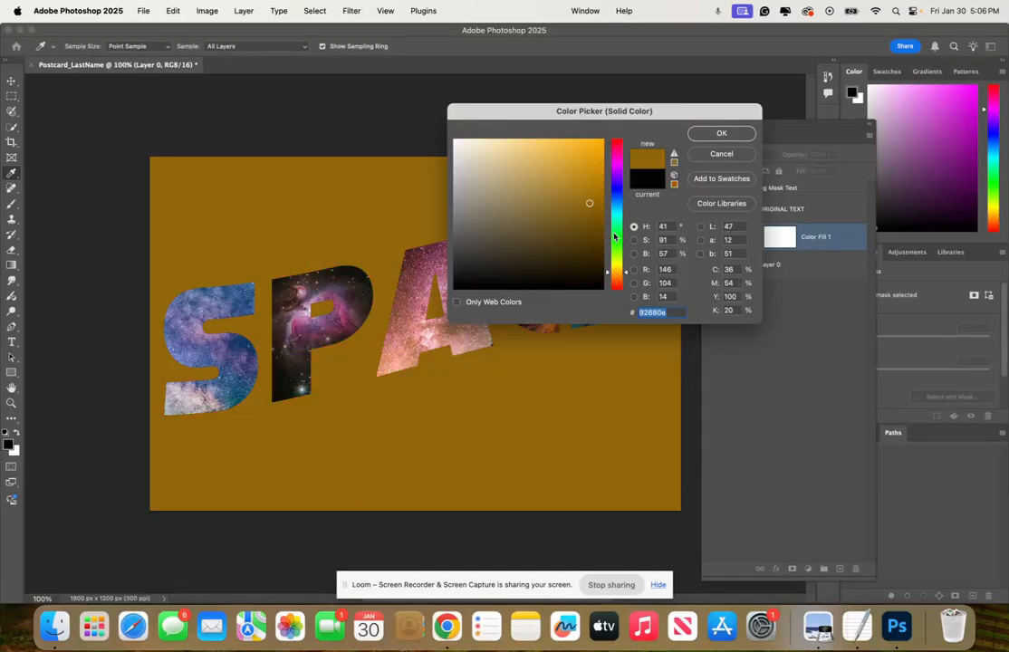
click(521, 159)
drag(520, 160, 395, 123)
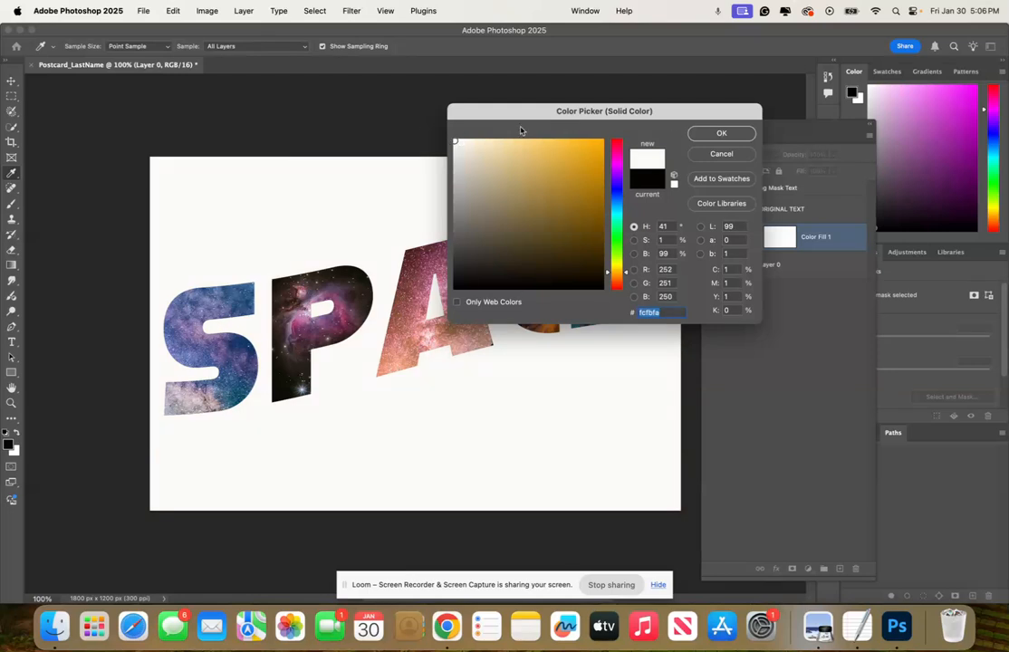
click(727, 135)
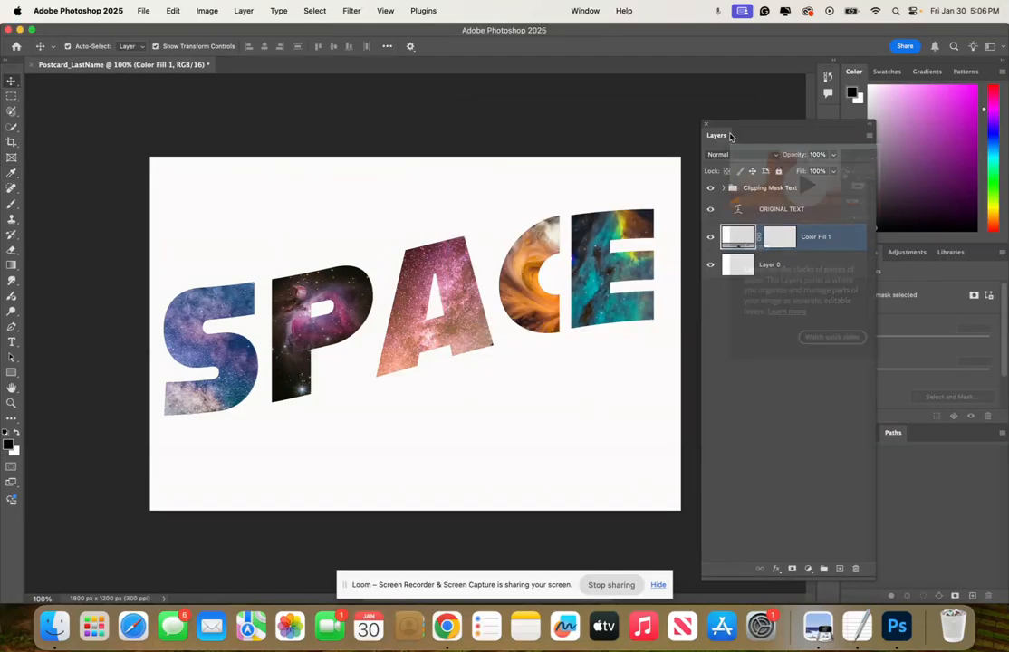
Delete the Color Fill 1 layer
click(784, 410)
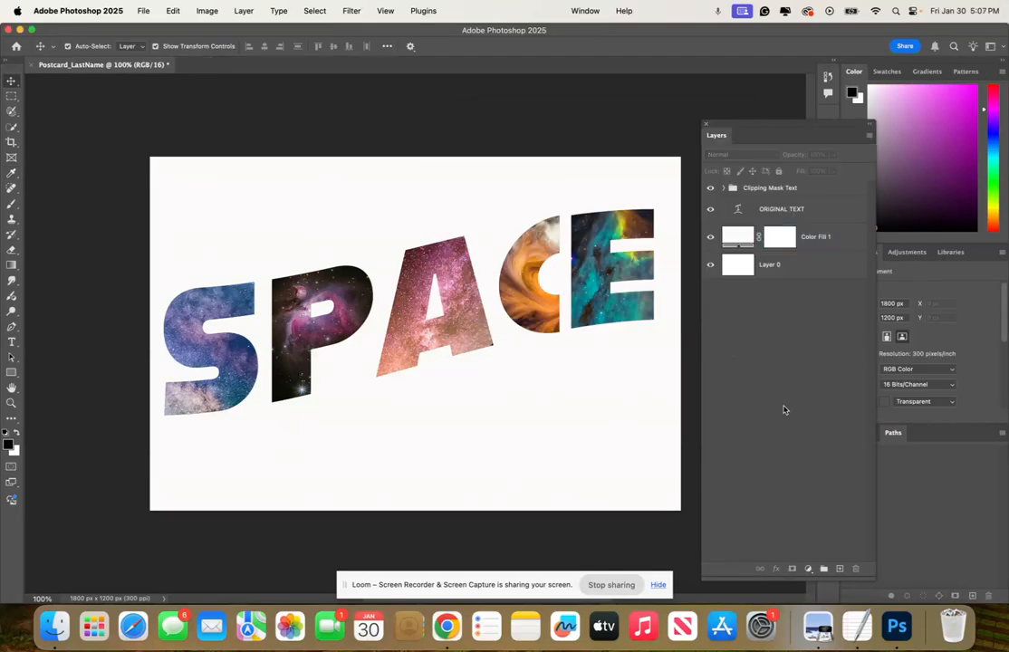
click(819, 237)
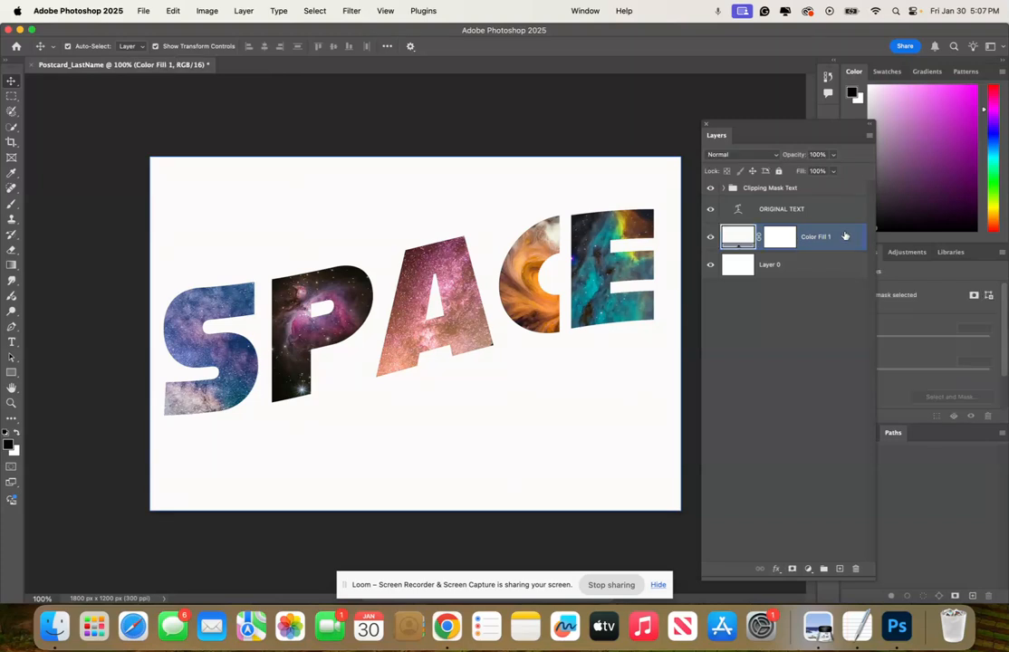
click(854, 569)
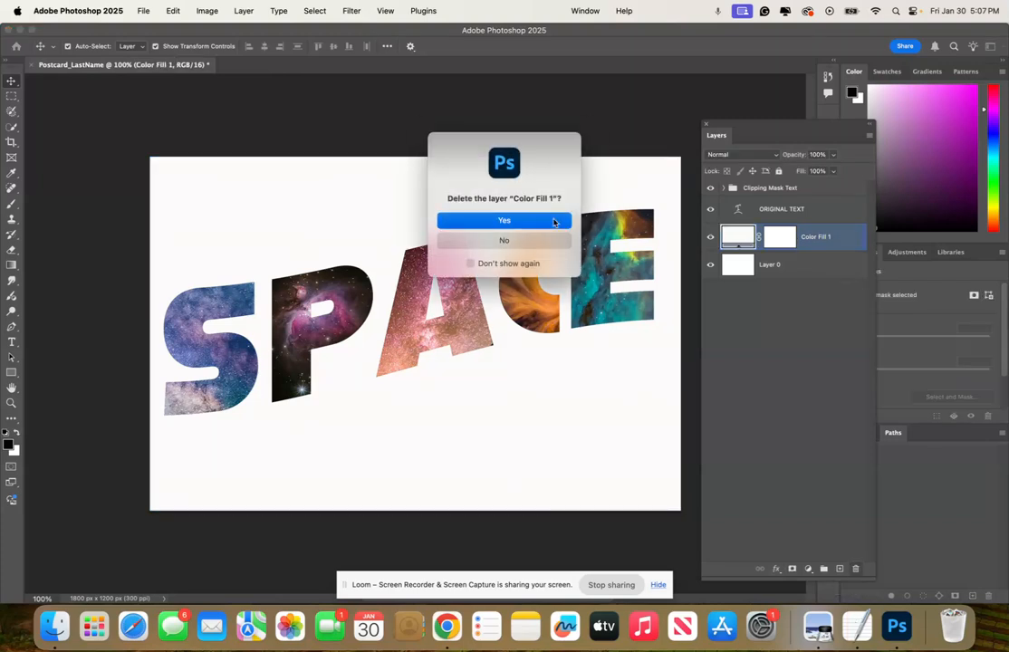
click(554, 223)
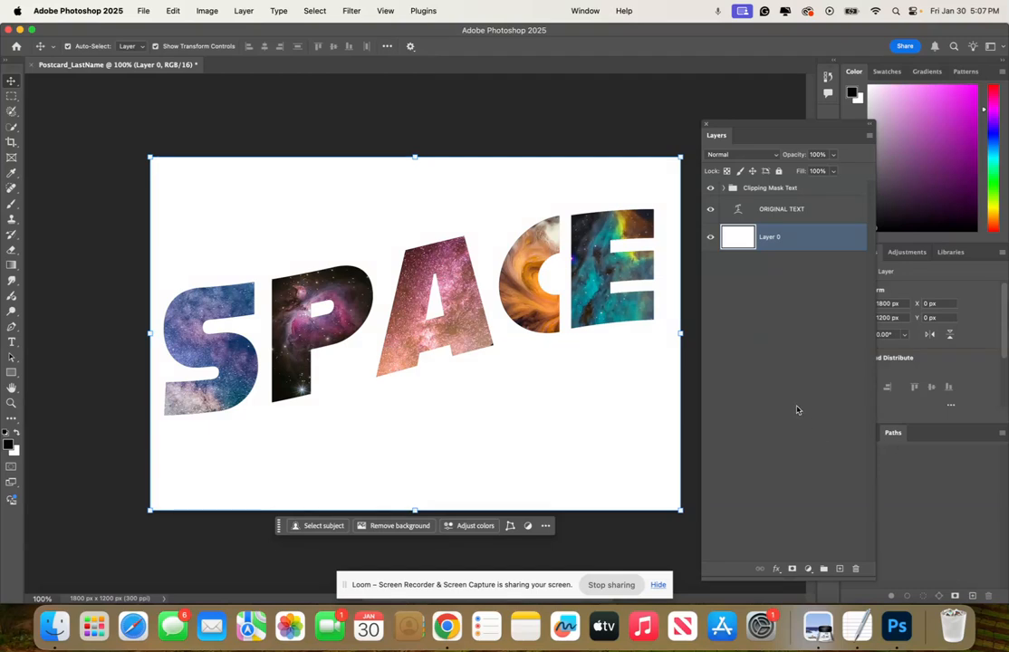
Select the Clipping Mask Text group and place the graham-holtshausen image from Downloads as an embedded layer
click(826, 189)
shift+click(786, 209)
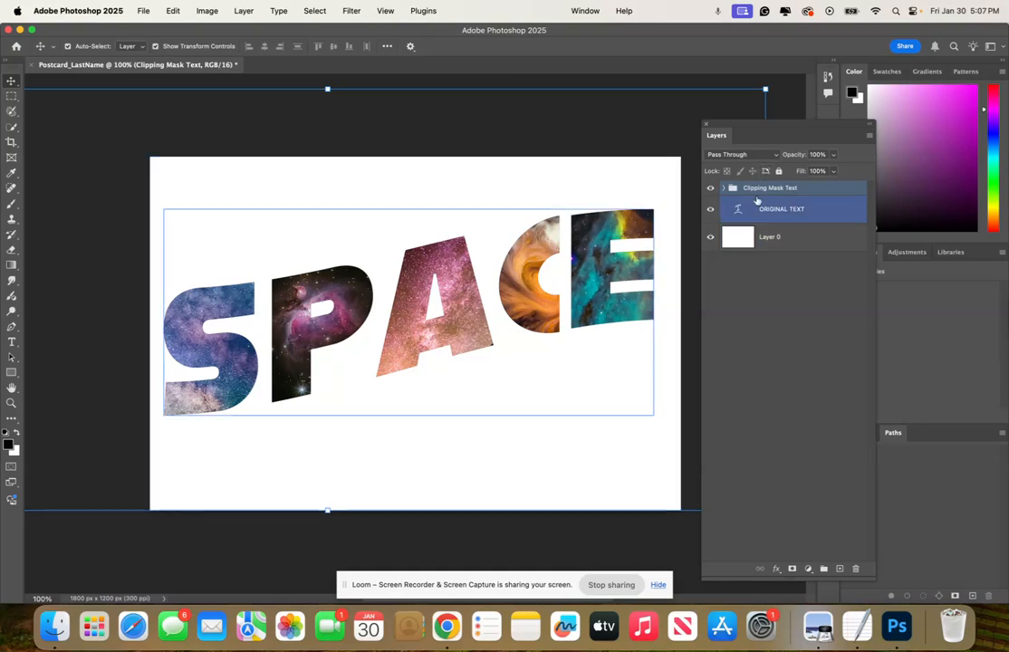
click(143, 10)
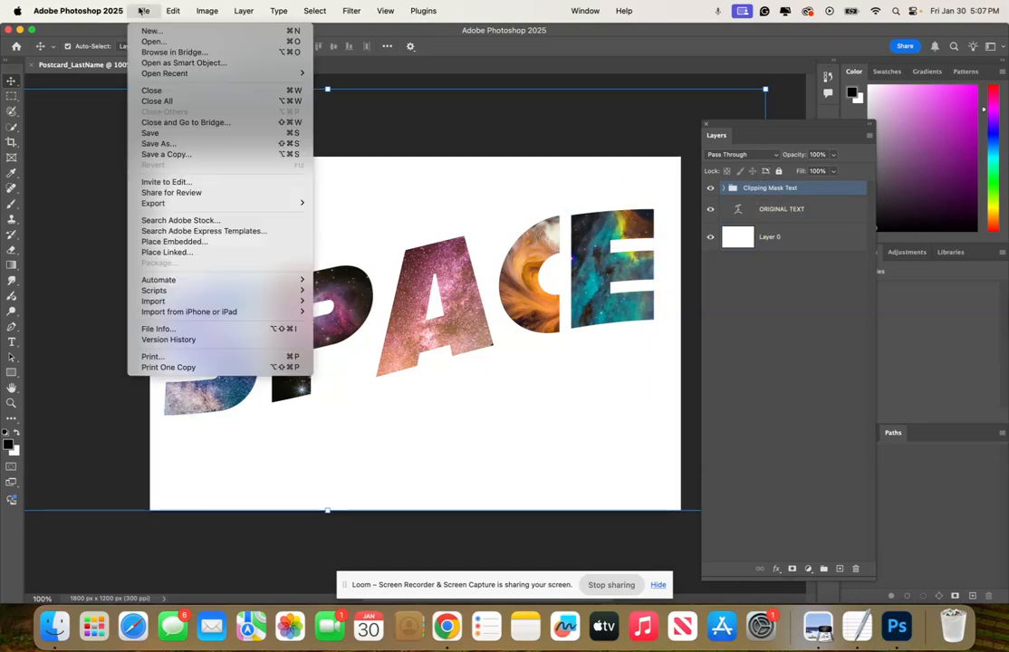
click(199, 243)
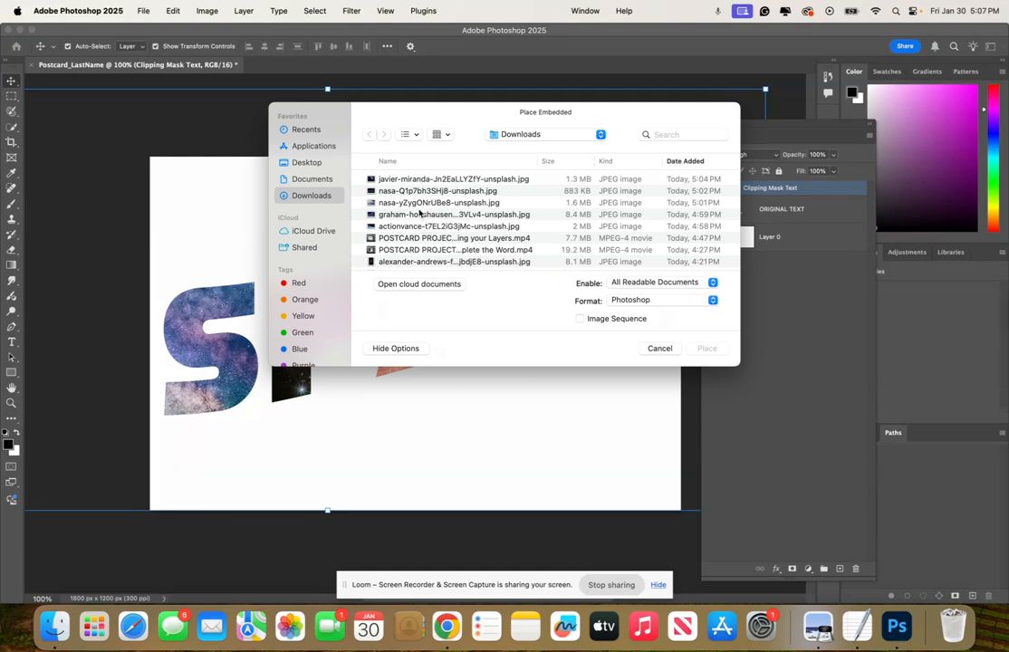
click(416, 214)
click(704, 349)
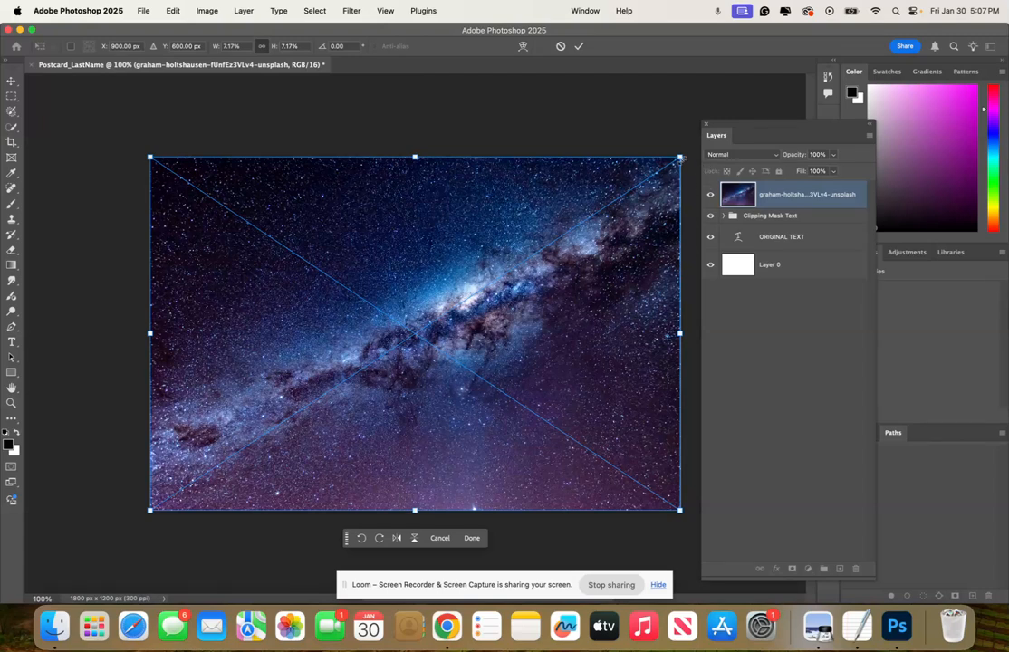
Scale the placed image down to roughly fit inside the canvas and commit the transform
drag(679, 157, 658, 171)
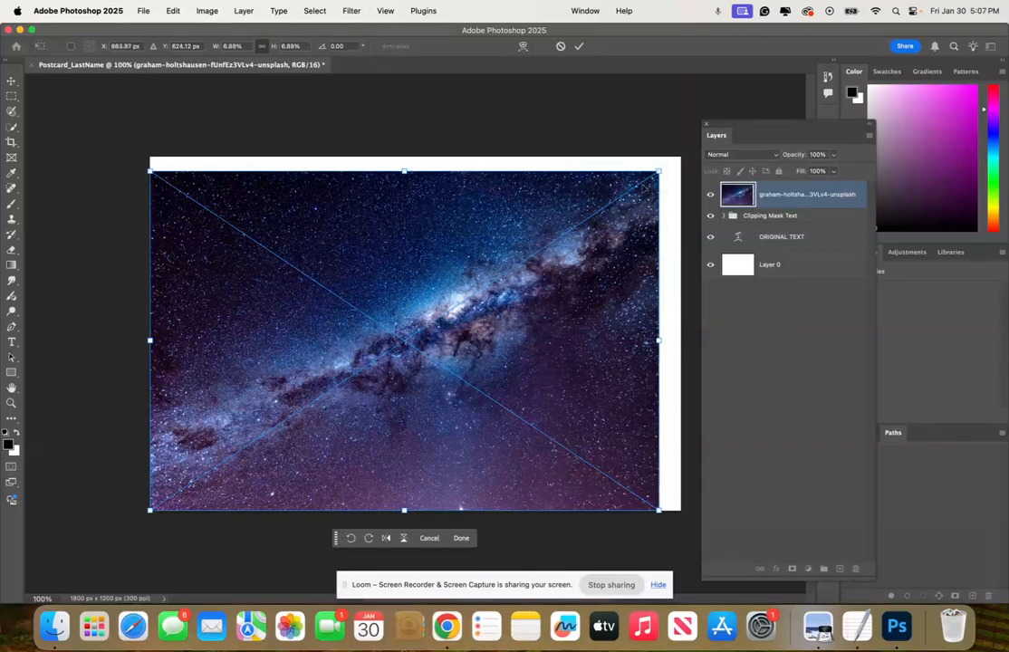
drag(148, 512, 173, 494)
drag(173, 332, 167, 337)
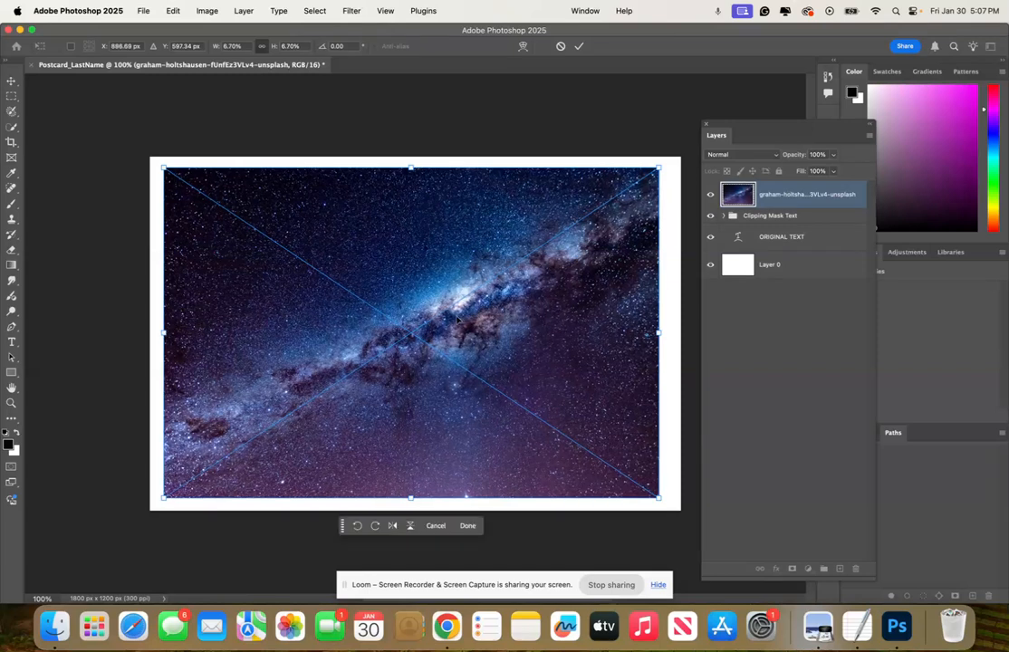
drag(660, 328, 662, 333)
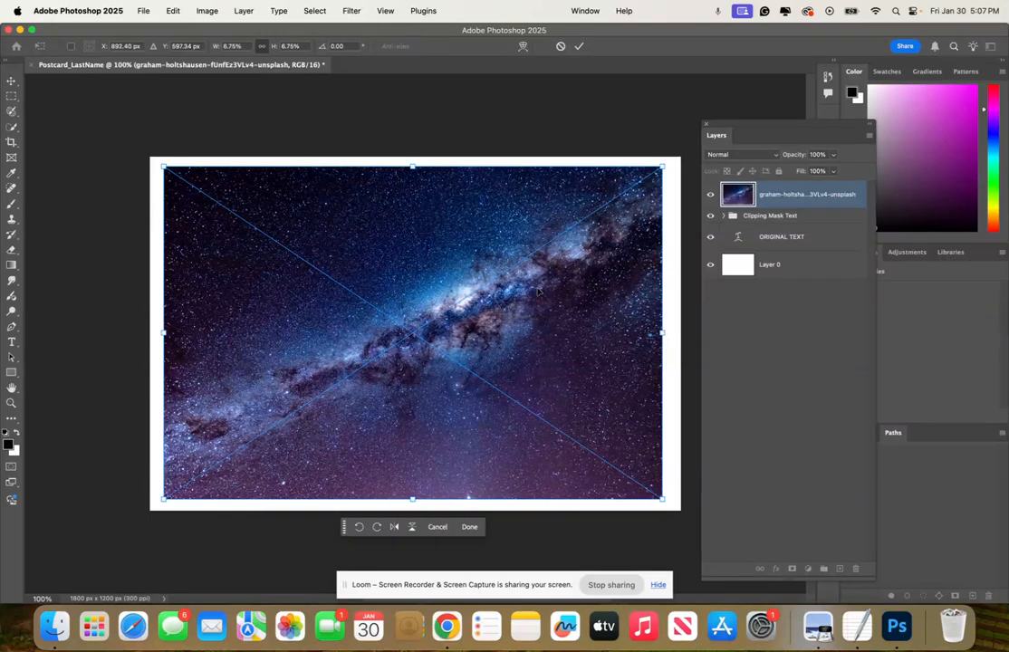
mouse_move(412, 167)
mouse_down()
mouse_move(414, 180)
mouse_move(415, 167)
mouse_up()
mouse_move(422, 208)
mouse_down()
mouse_move(436, 204)
mouse_move(422, 210)
mouse_up()
drag(662, 333, 664, 332)
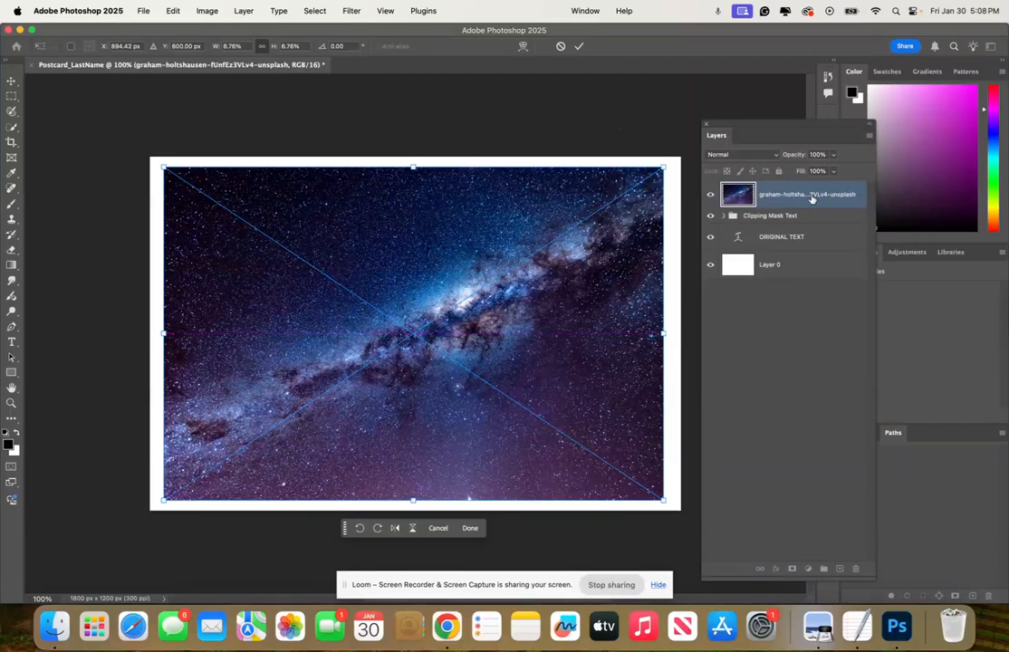
key(Return)
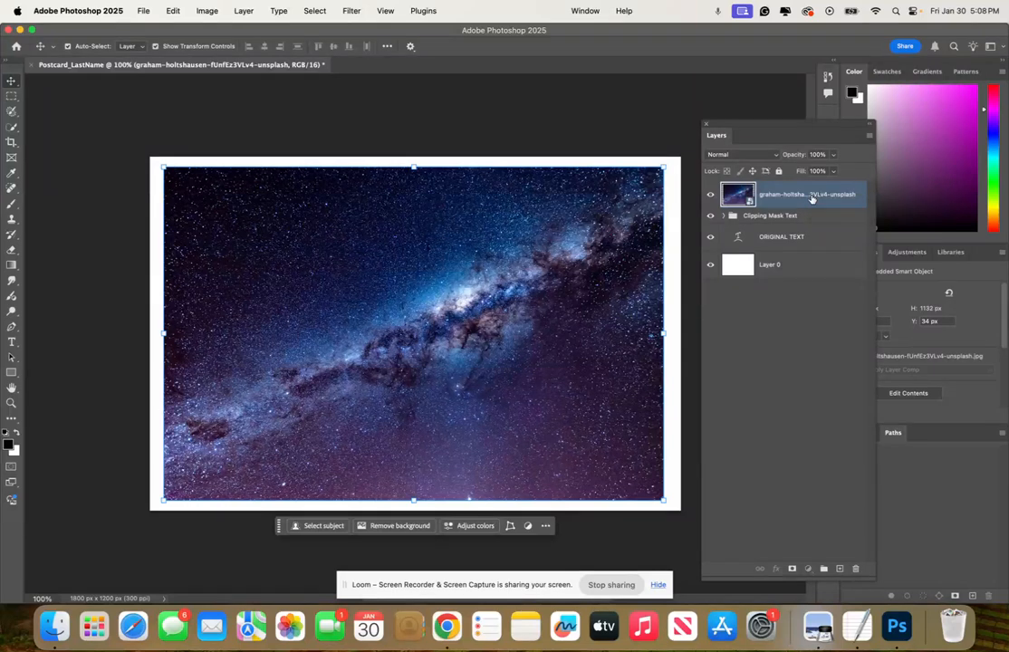
Move the image layer beneath the ORIGINAL TEXT layer and stretch it to cover the whole canvas
drag(811, 198, 805, 247)
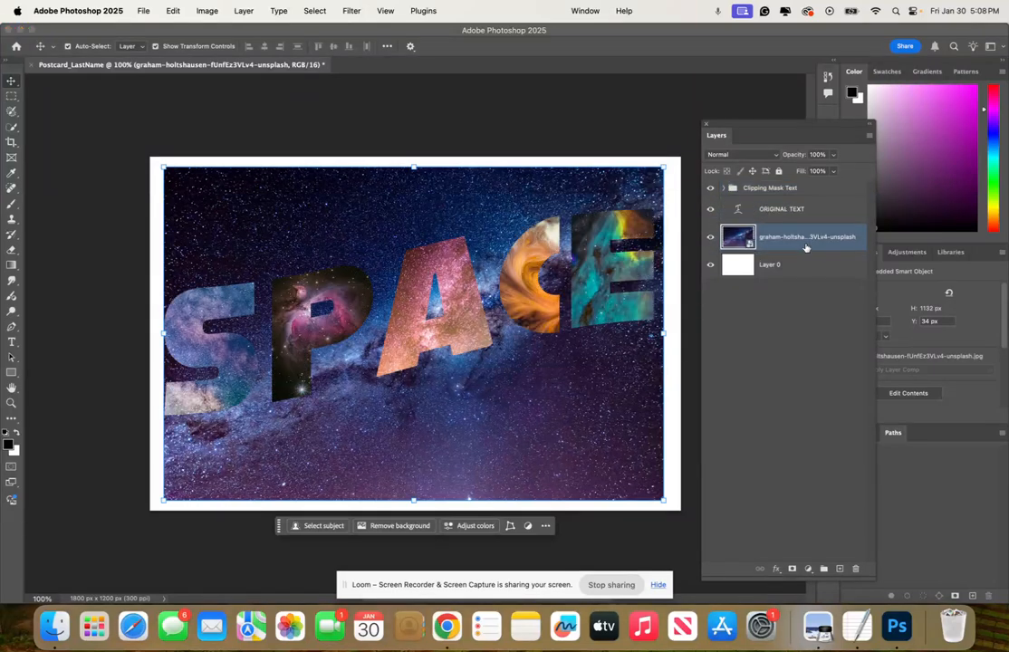
click(664, 334)
drag(665, 334, 672, 335)
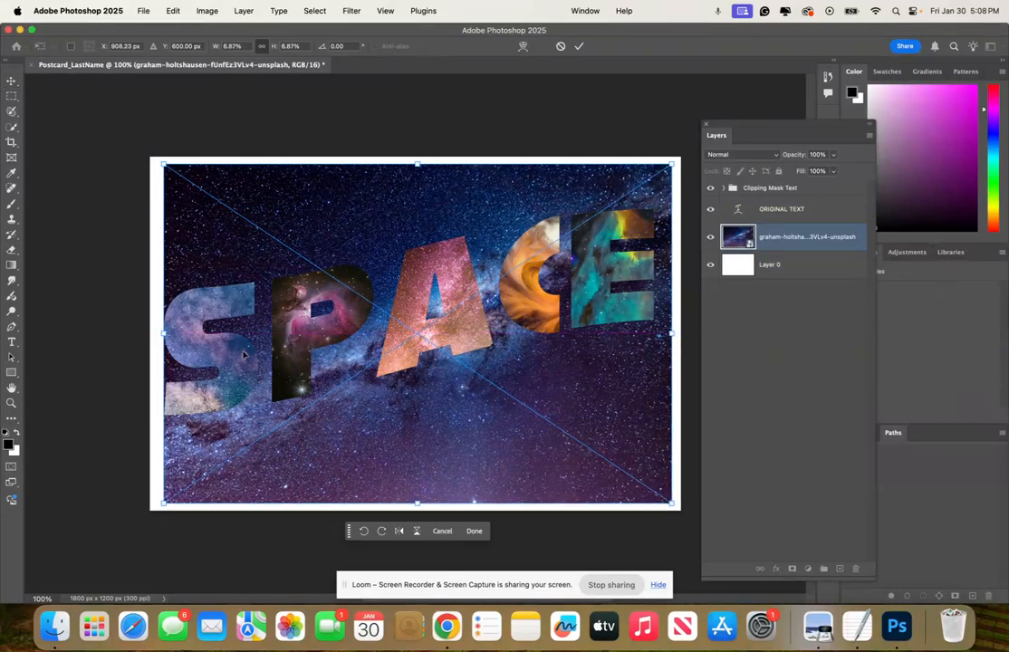
drag(162, 334, 149, 333)
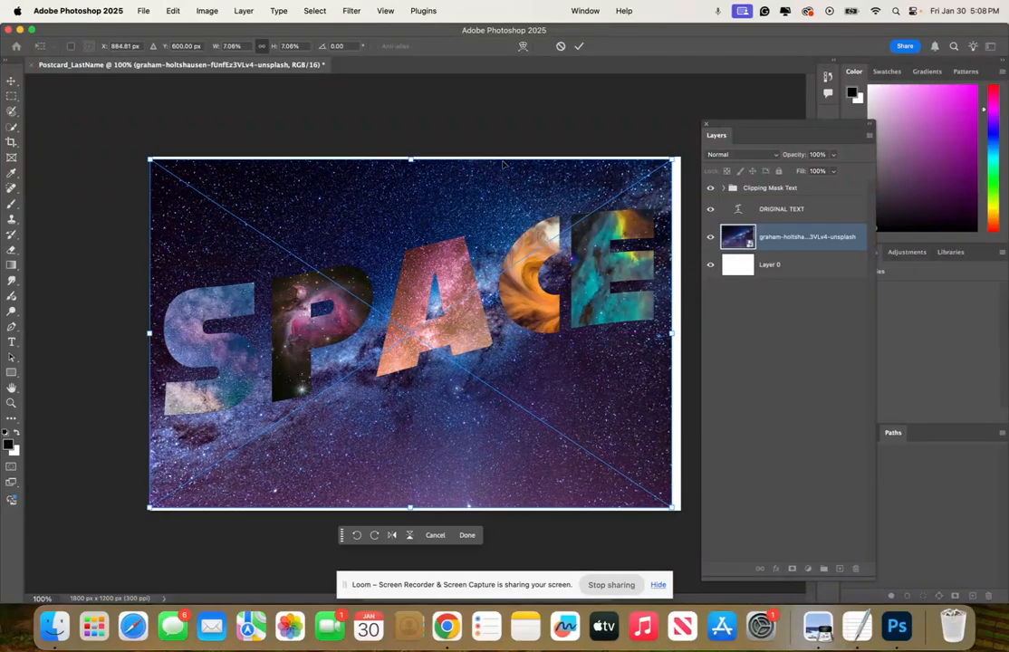
drag(675, 159, 682, 152)
drag(415, 508, 415, 516)
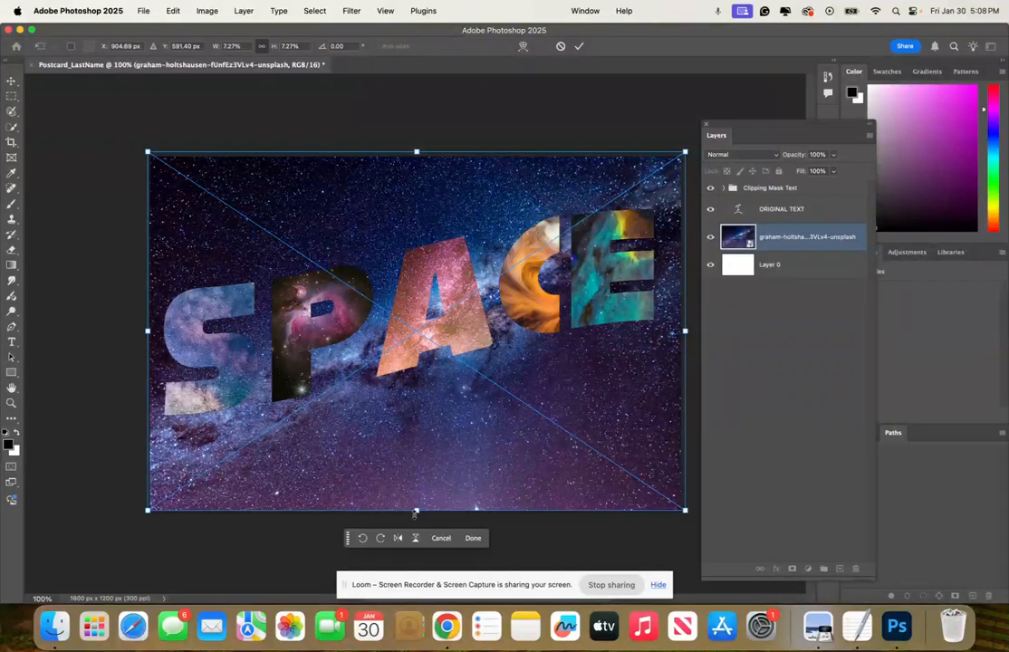
Rename the image layer as bakcground
double_click(831, 235)
text(bakcground)
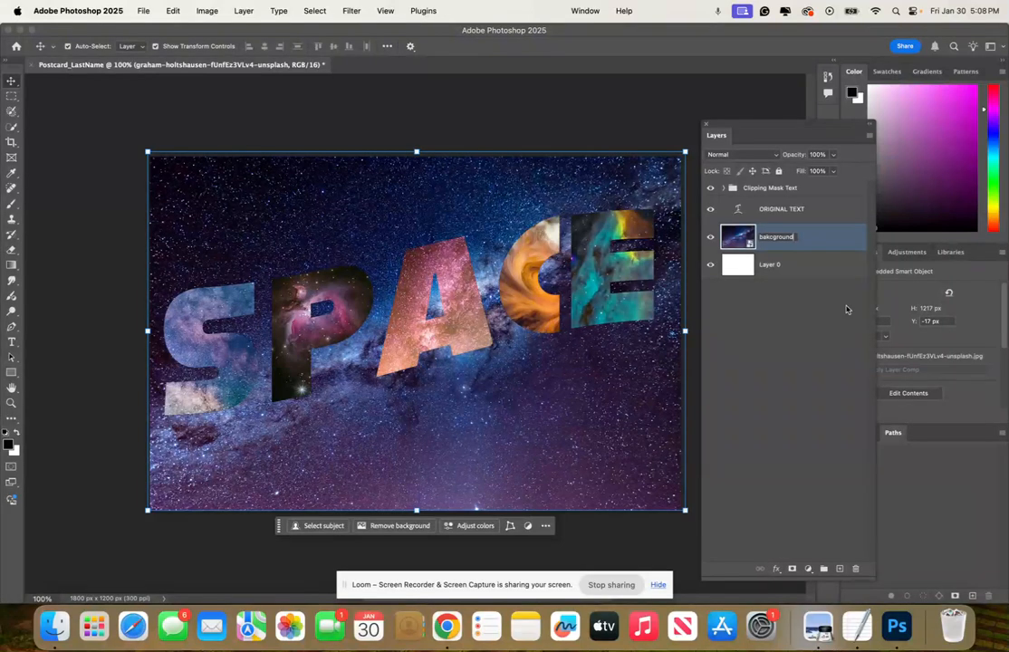
click(803, 264)
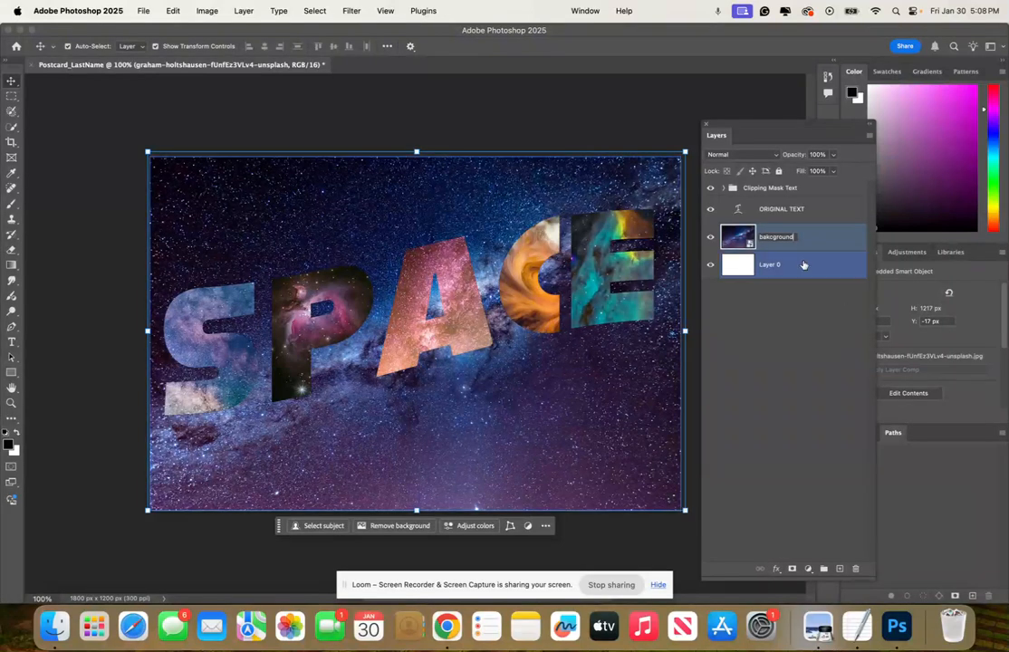
Lock the bakcground layer and the Clipping Mask Text group
click(822, 239)
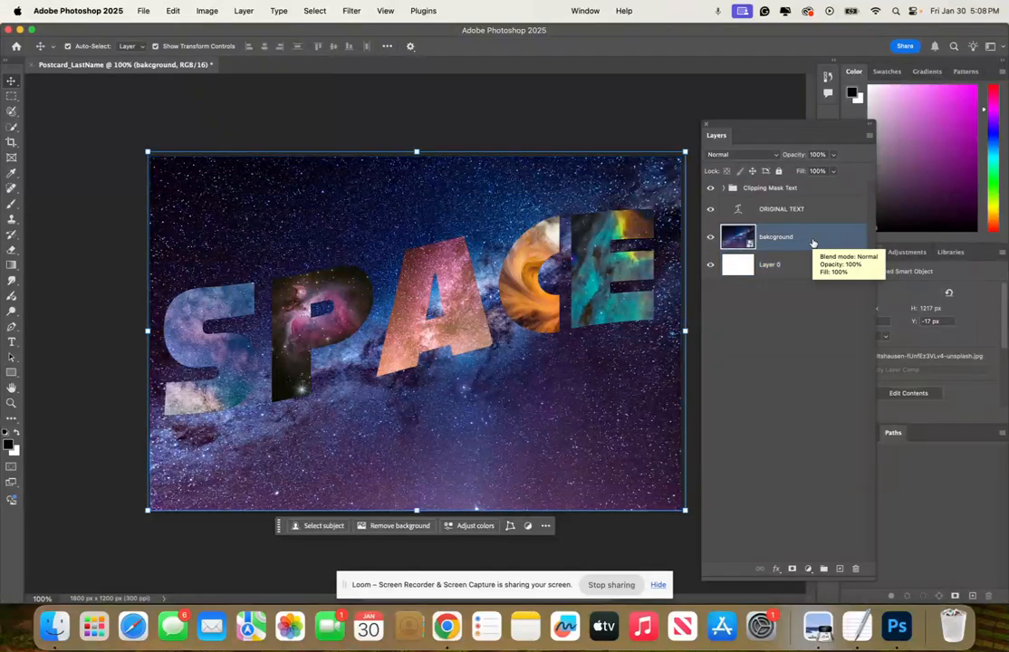
click(777, 170)
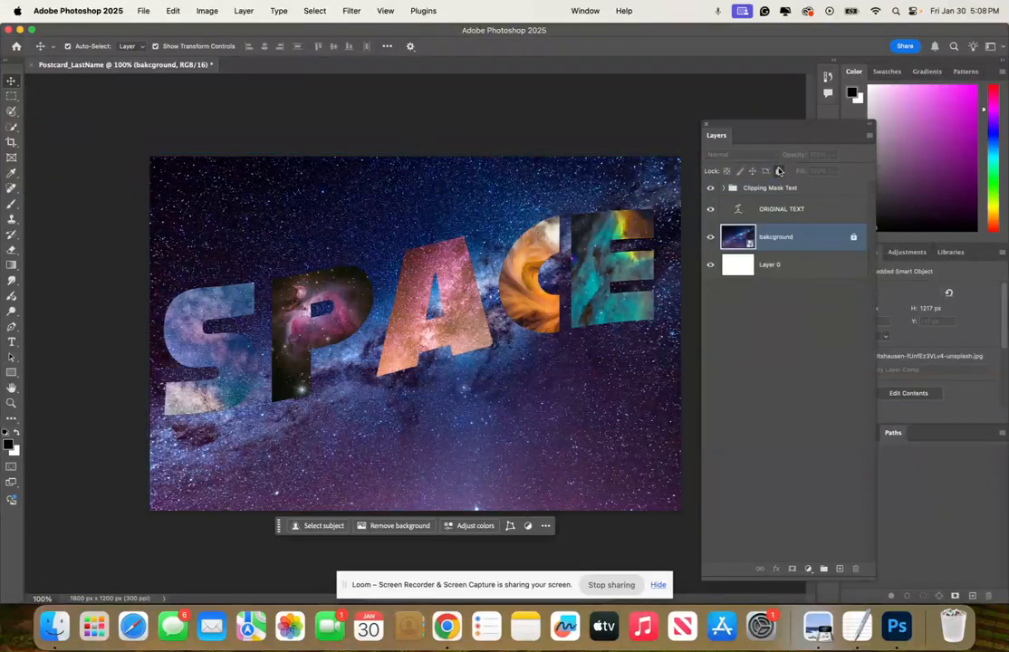
click(825, 192)
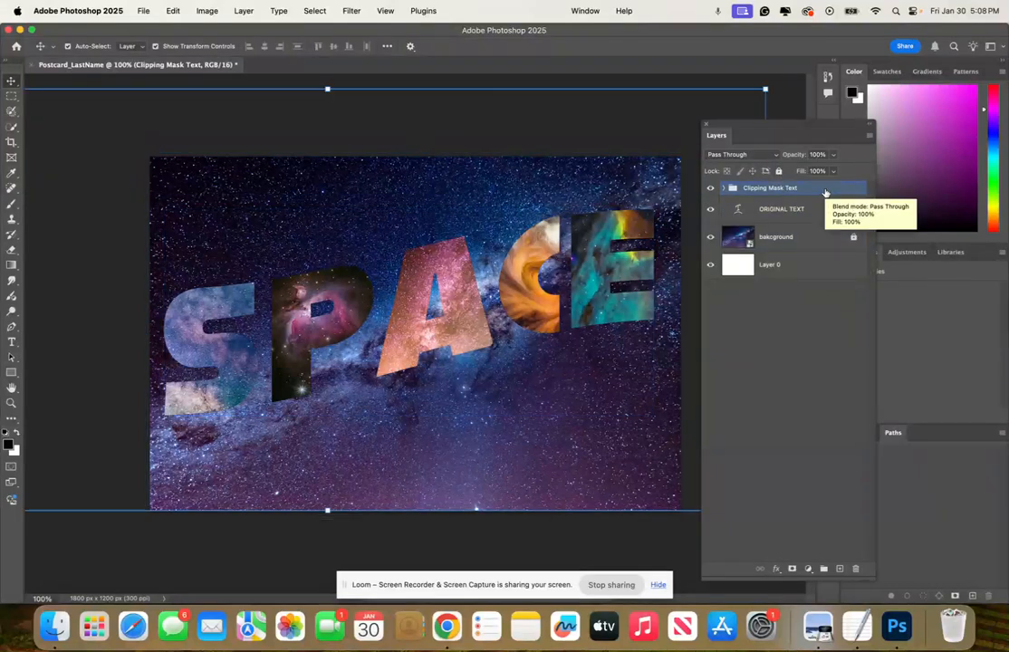
click(779, 173)
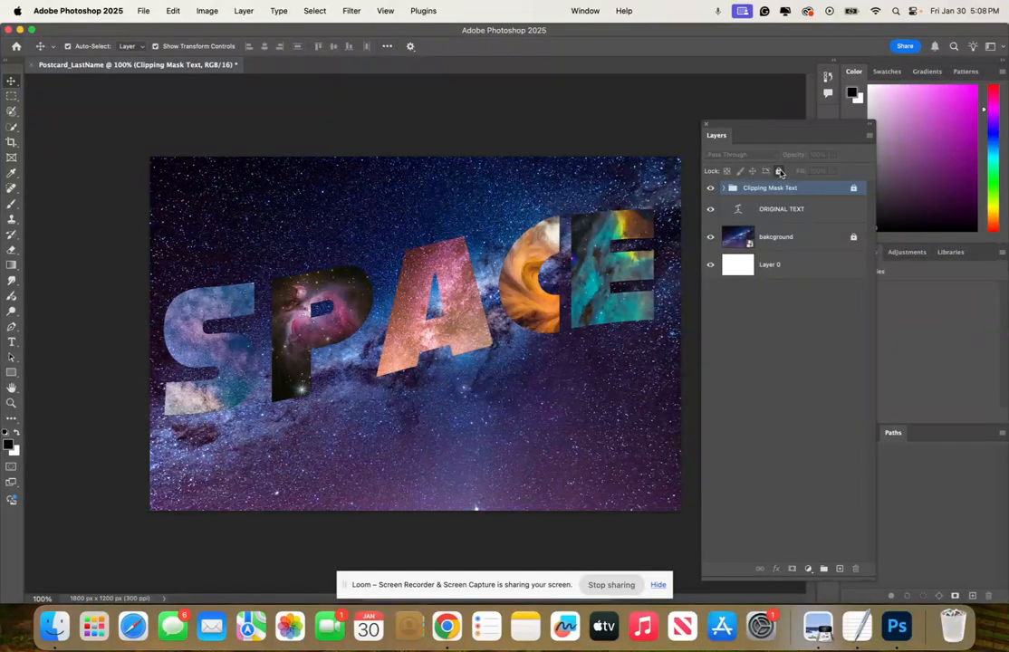
Select the ORIGINAL TEXT layer and toggle the text group and background visibility to inspect the black text
click(798, 209)
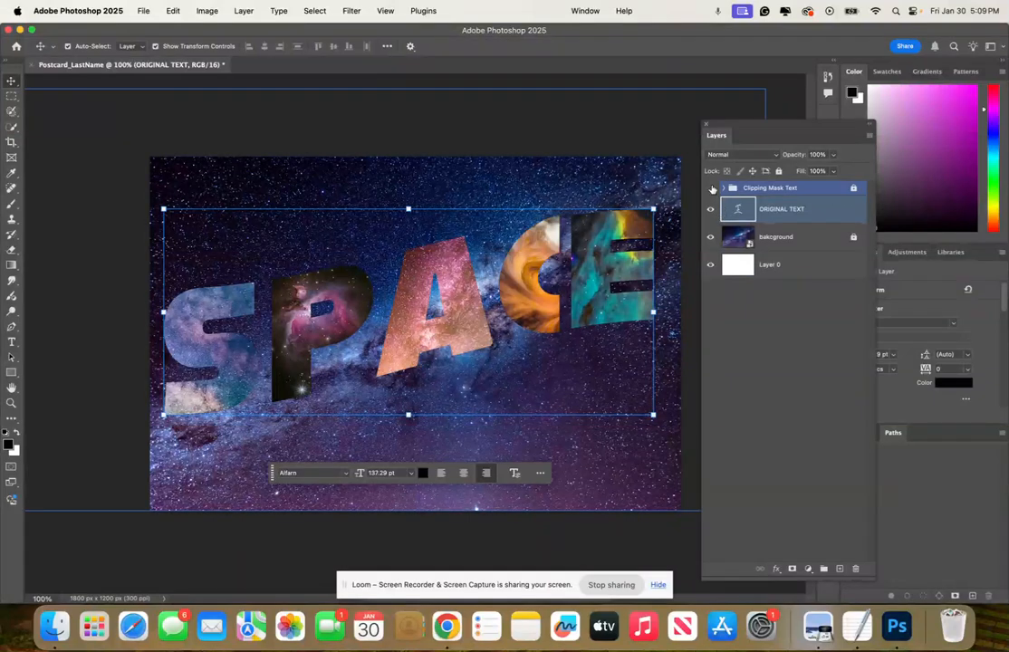
click(712, 188)
click(711, 237)
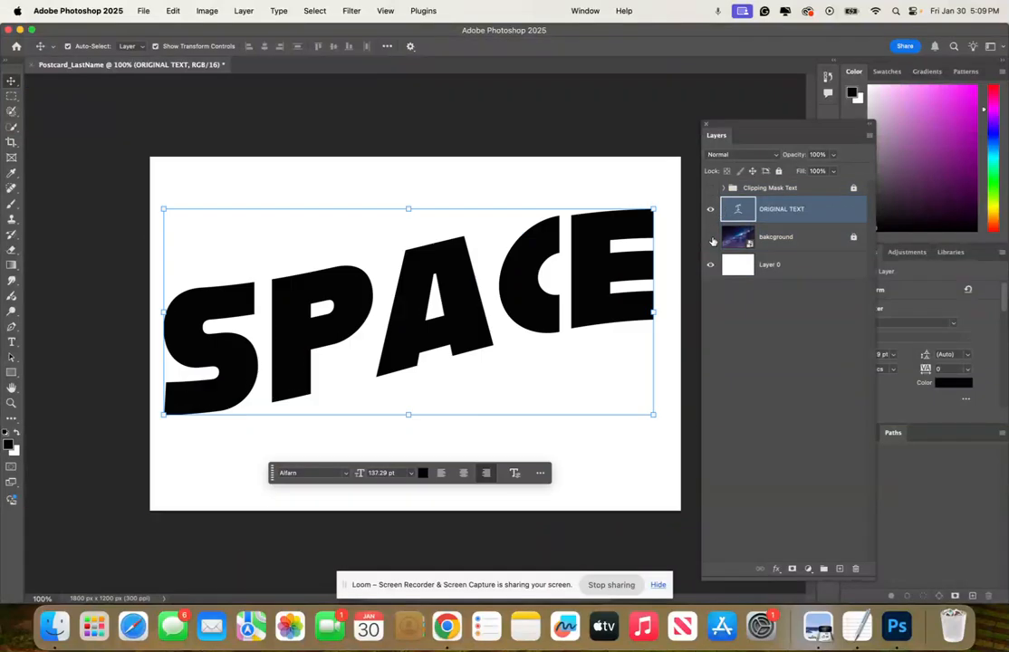
click(710, 237)
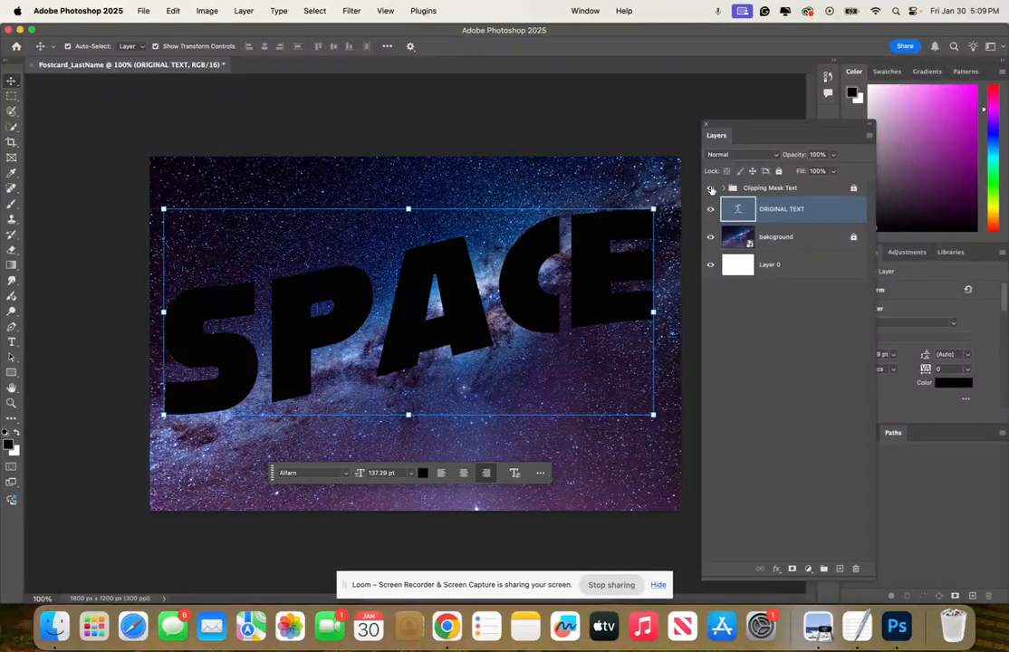
click(712, 188)
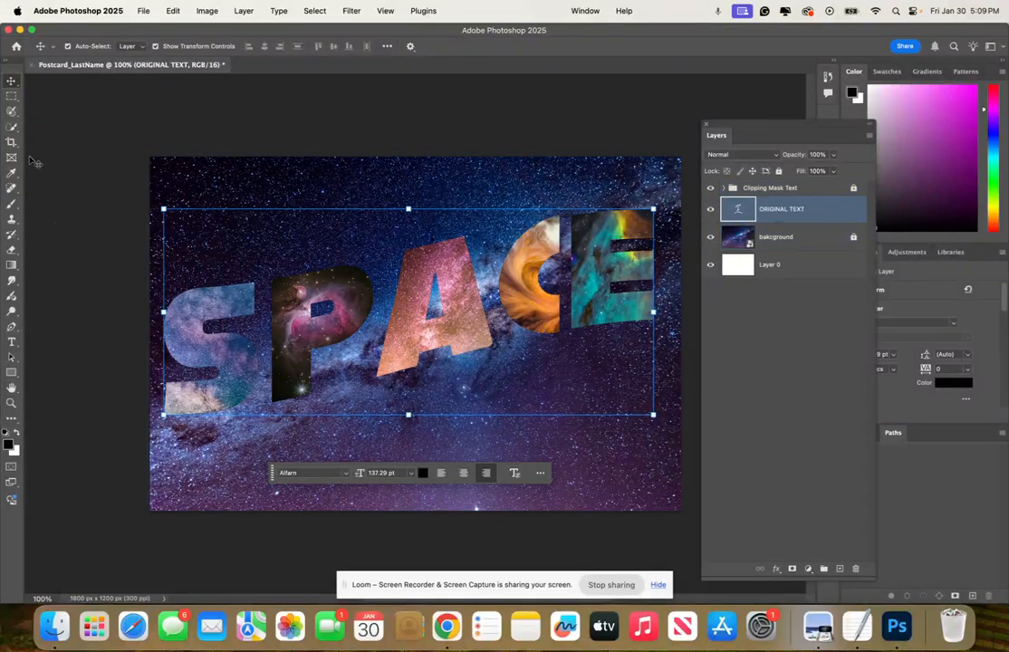
Move the black ORIGINAL TEXT about 20 px left and 44 px down to form a shadow behind the letters
click(295, 309)
drag(295, 309, 291, 323)
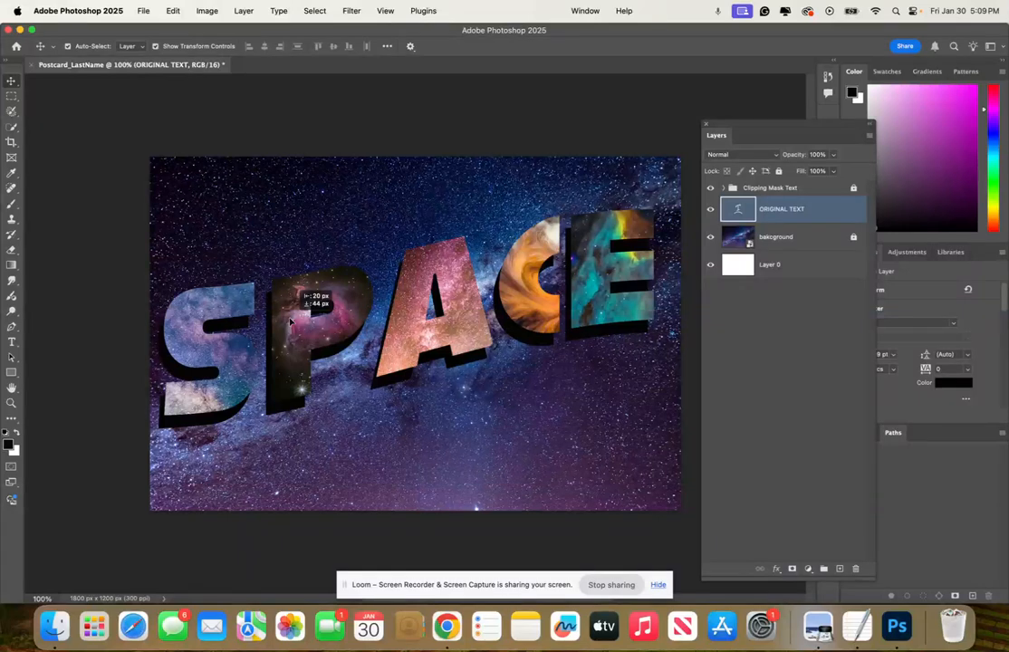
Expand the Clipping Mask Text group to show its letter layers
drag(289, 321, 290, 322)
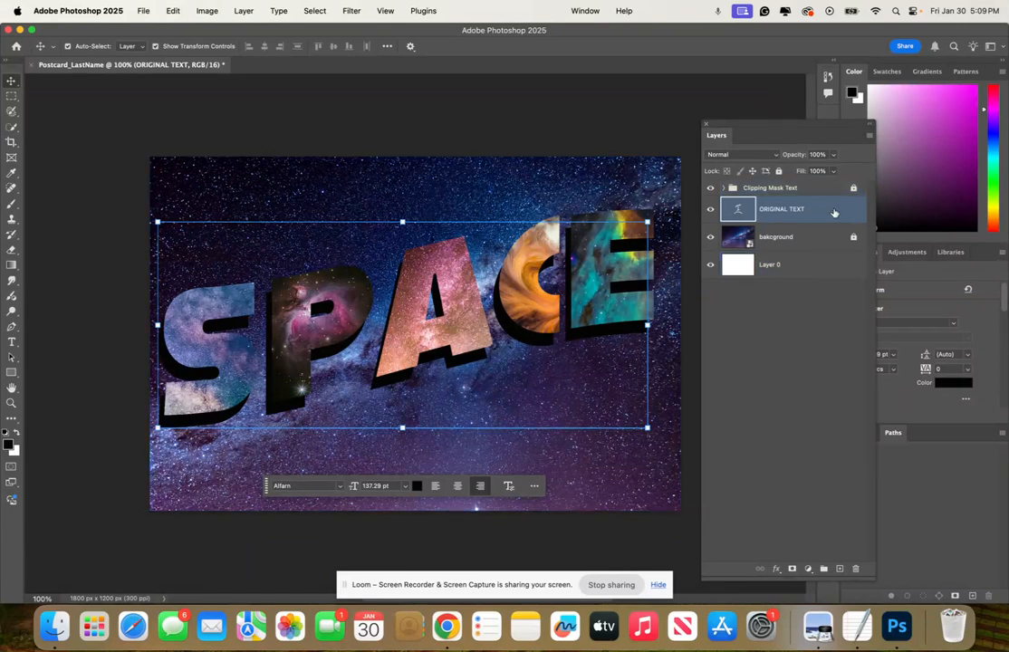
shift+click(729, 189)
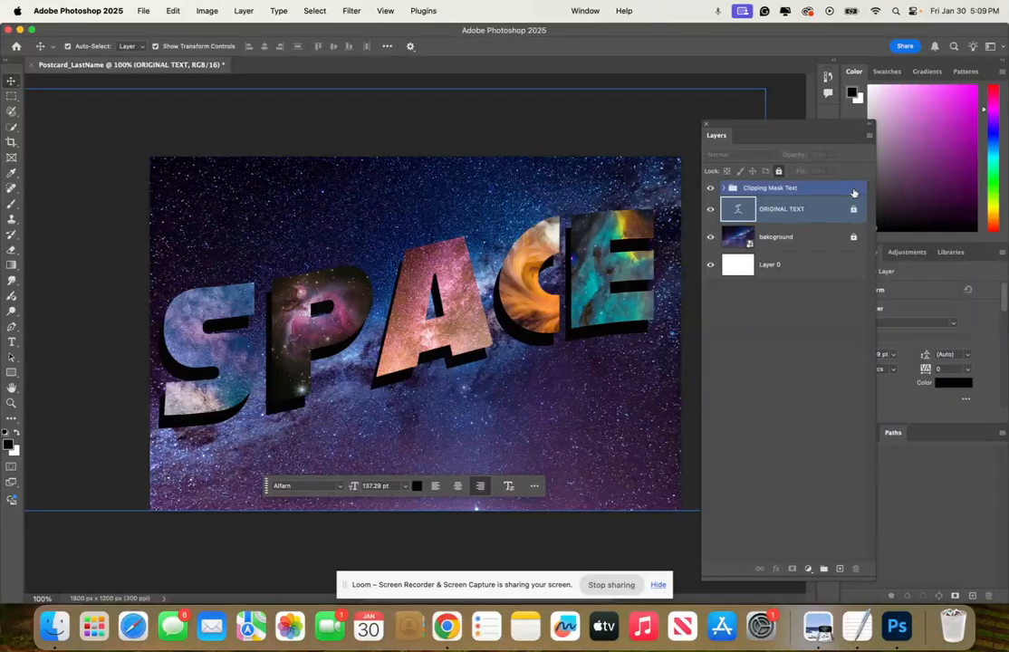
click(724, 189)
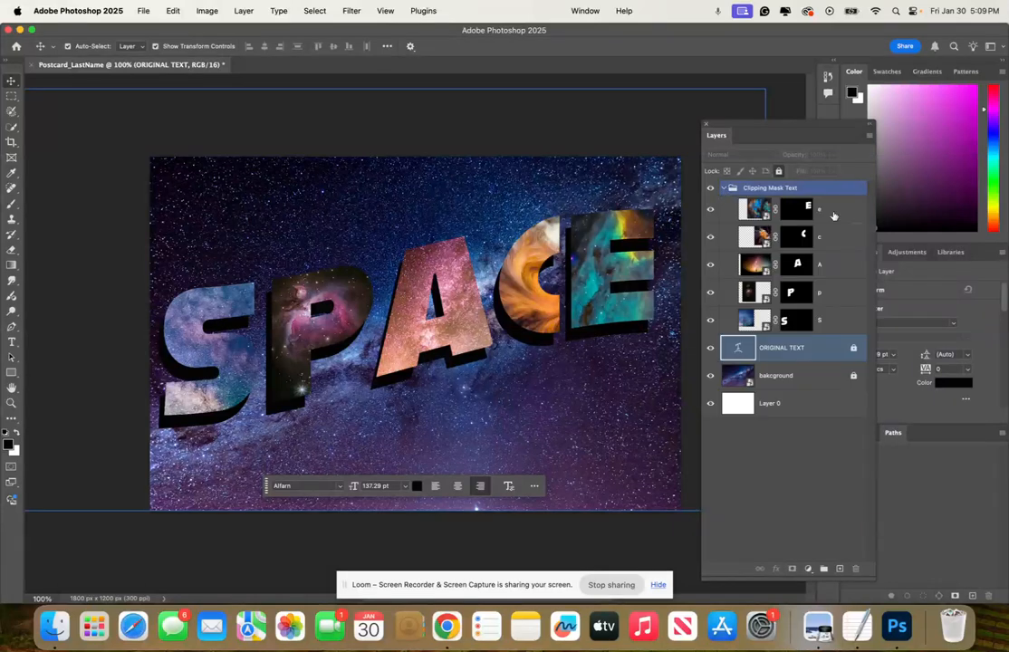
shift+click(834, 321)
double_click(837, 323)
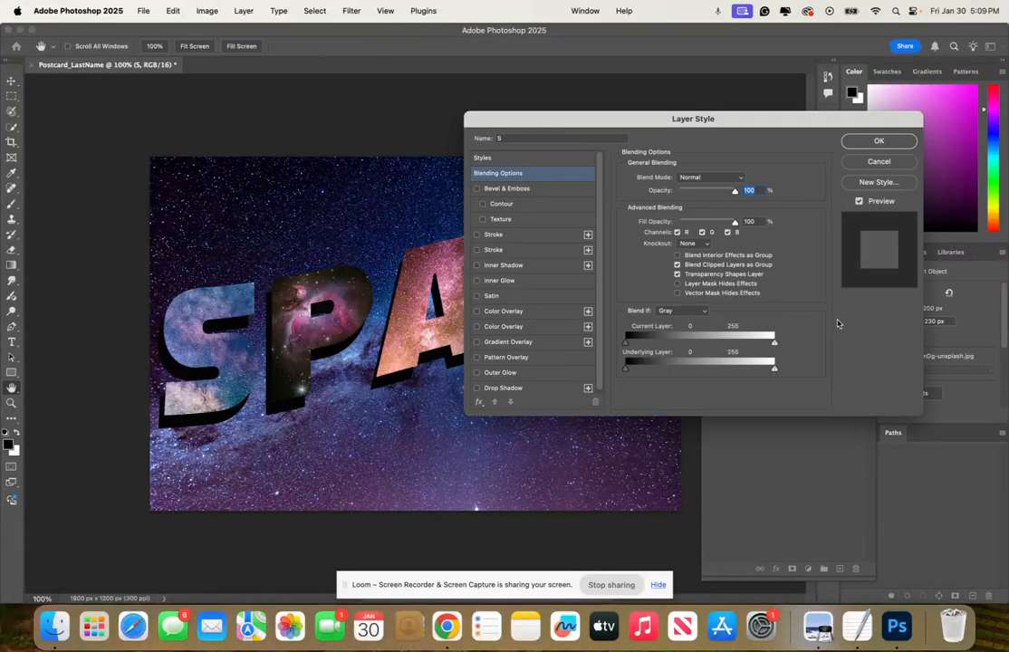
click(886, 142)
click(796, 191)
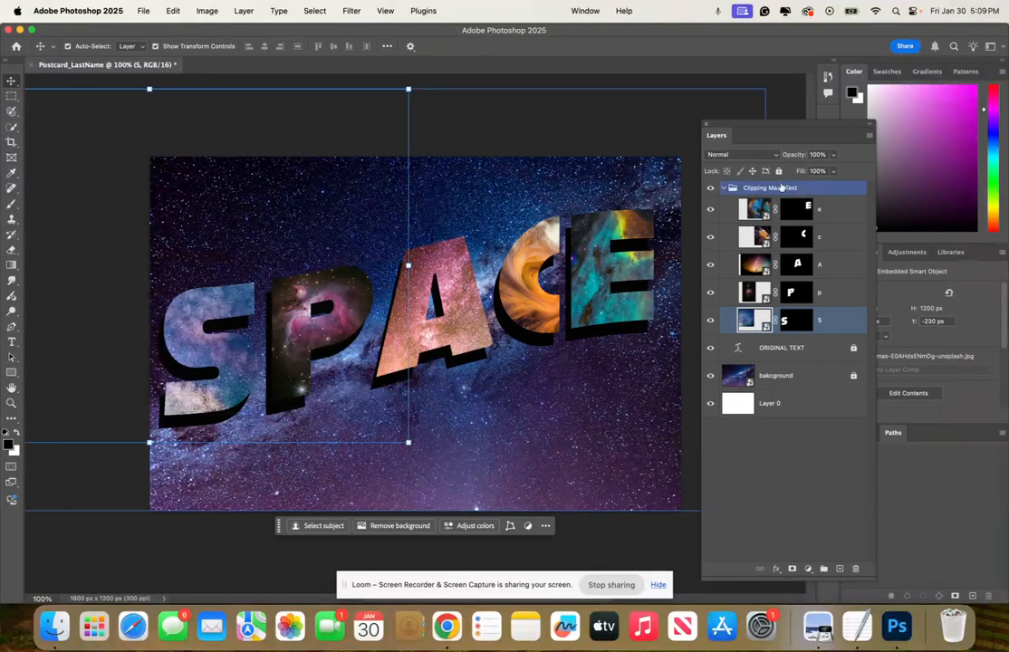
Open the S layer's Layer Style and add an inside stroke in colour #f4f9f7, size about 9 px
double_click(838, 321)
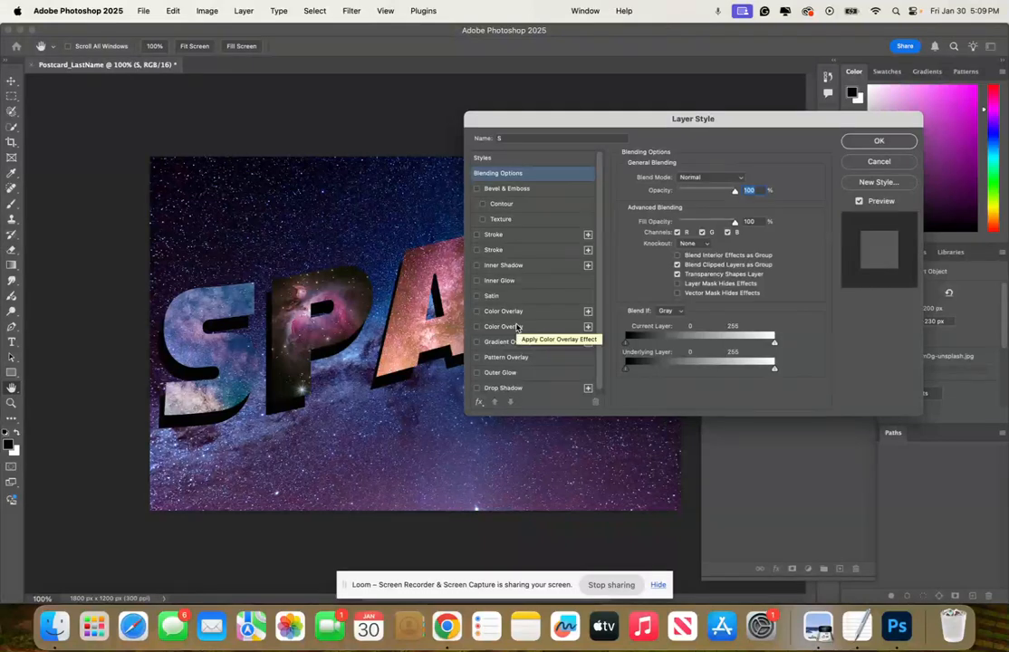
click(476, 250)
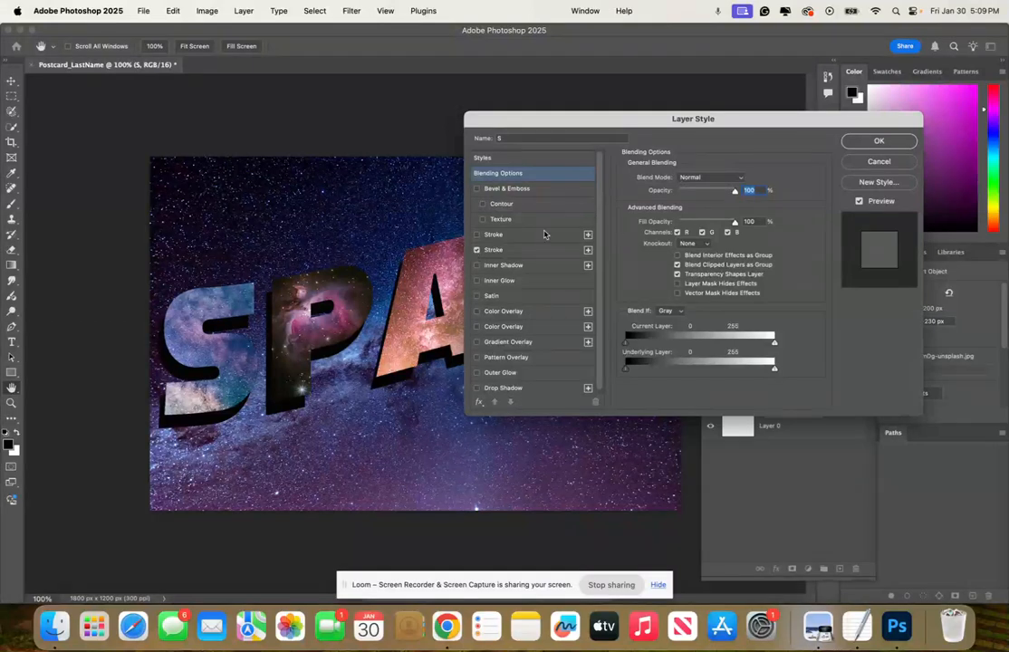
click(588, 250)
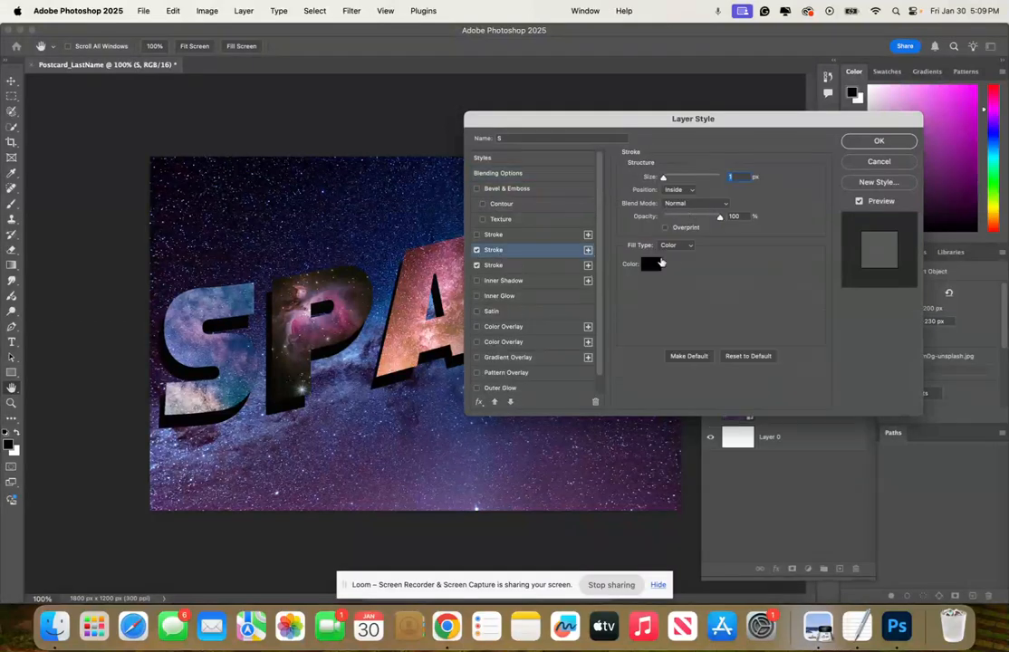
click(650, 264)
click(456, 142)
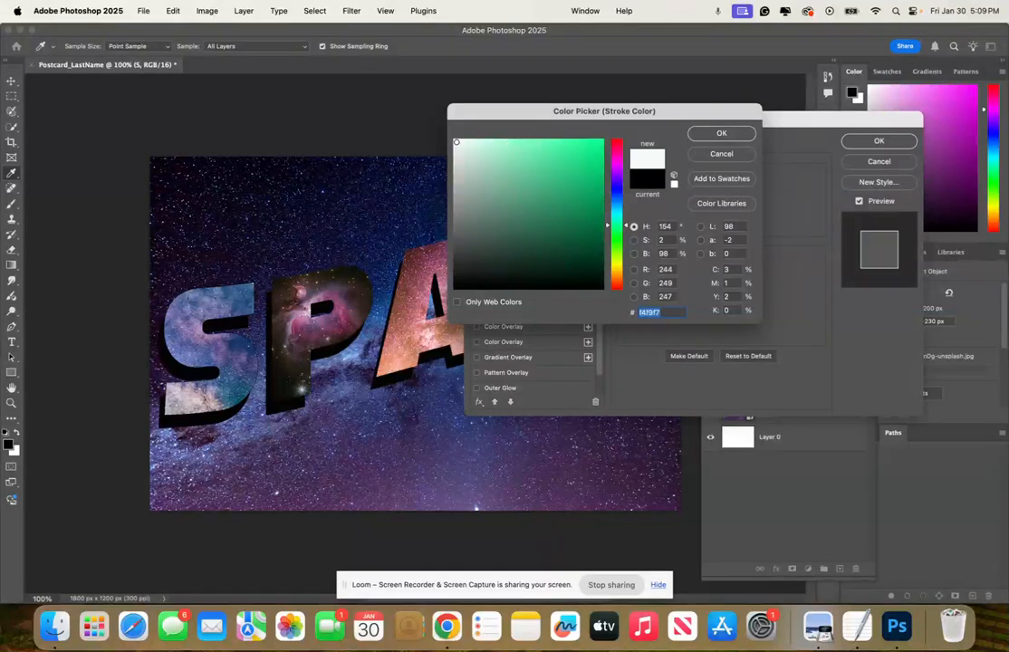
click(722, 133)
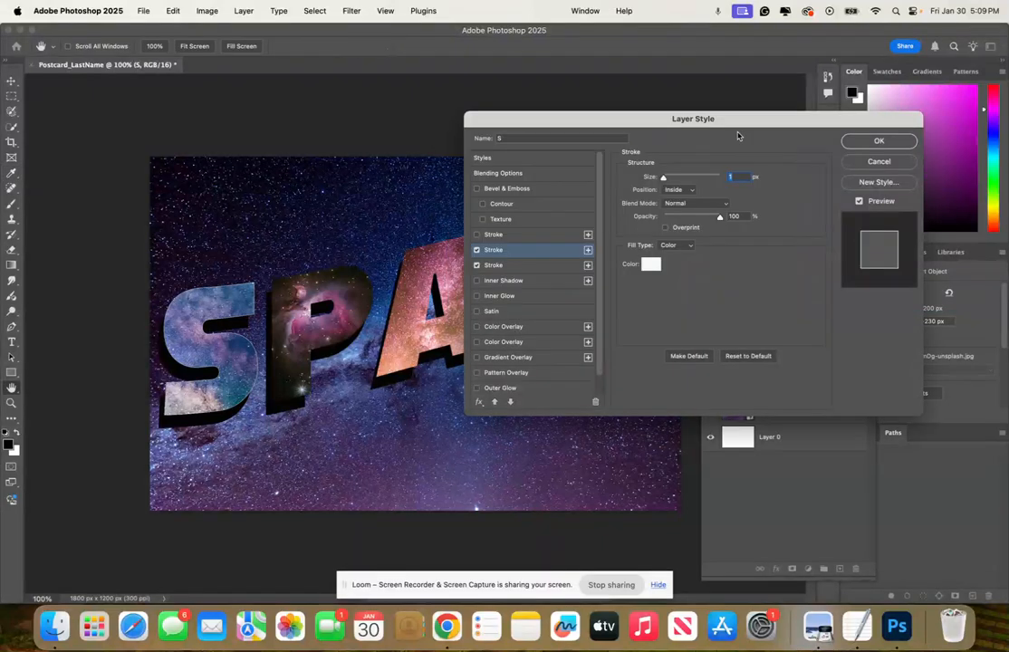
drag(666, 178, 667, 179)
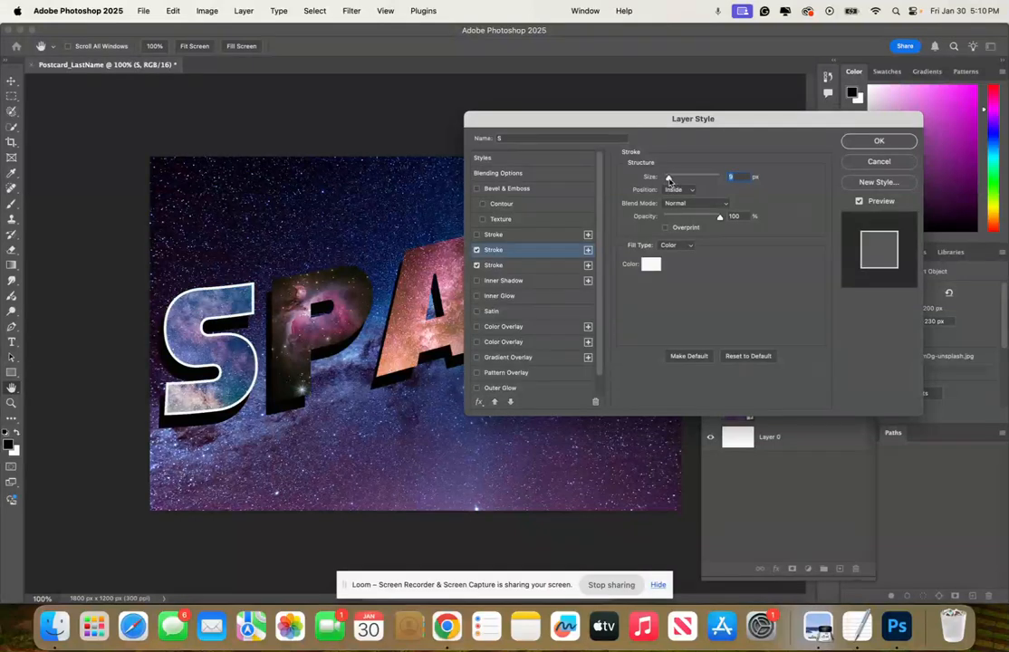